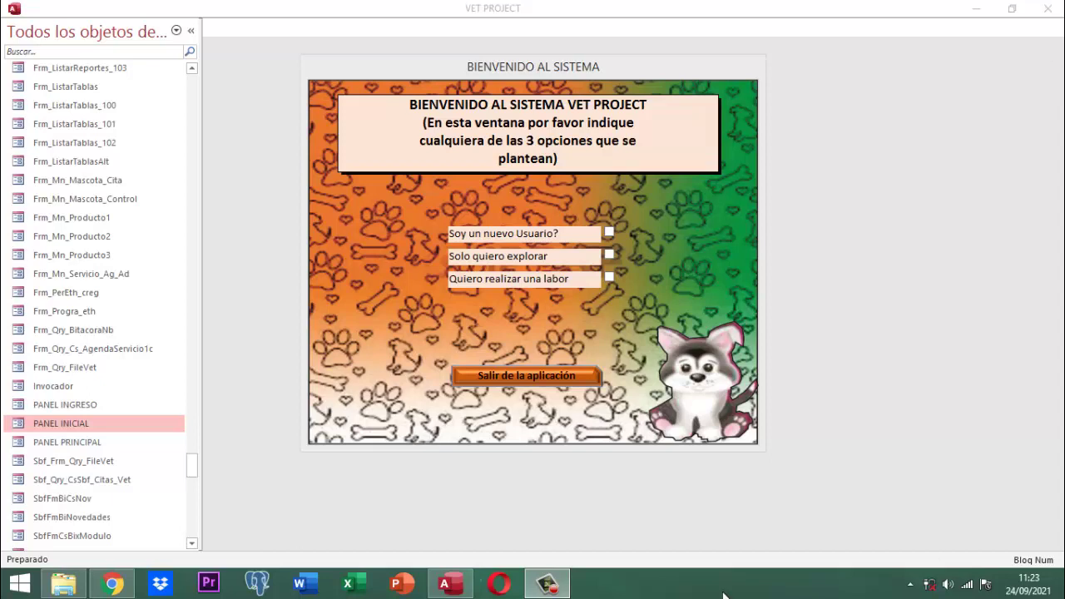
Log in under 'Quiero realizar una labor', choosing the user account and entering its password
{"action": "left_click", "coordinate": [608, 277]}
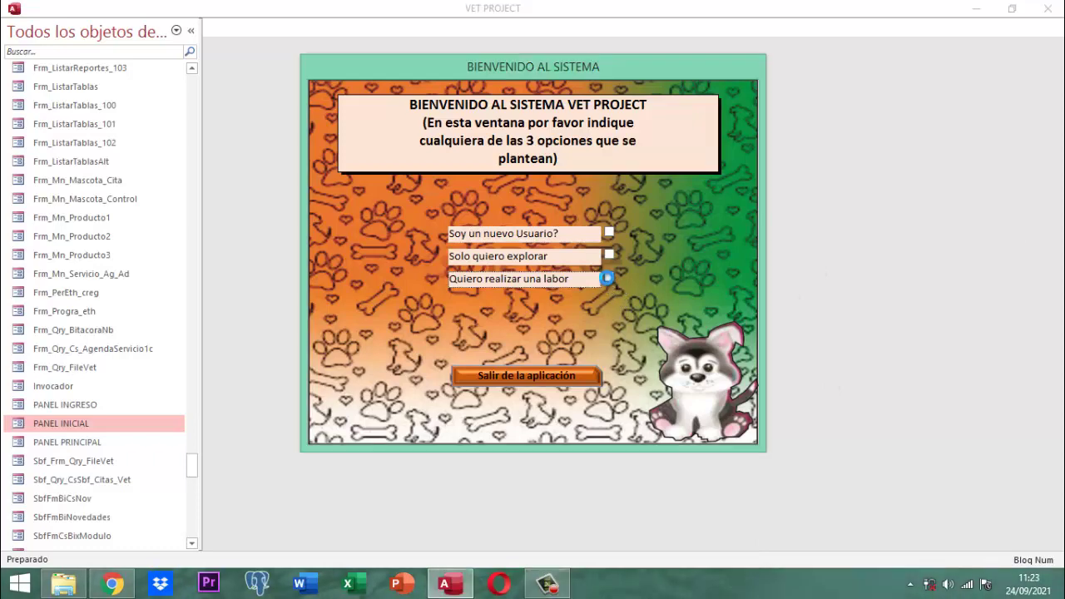
{"action": "scroll", "coordinate": [345, 236], "scroll_direction": "down", "scroll_amount": 1}
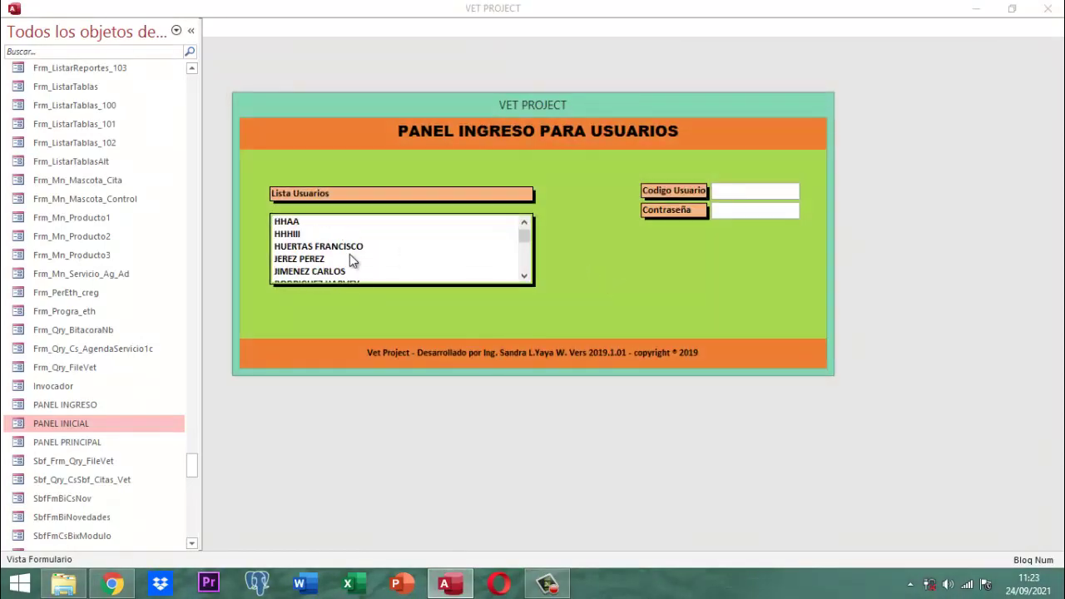
{"action": "left_click", "coordinate": [342, 271]}
{"action": "key", "text": "Tab"}
{"action": "type", "text": "123"}
{"action": "key", "text": "Return"}
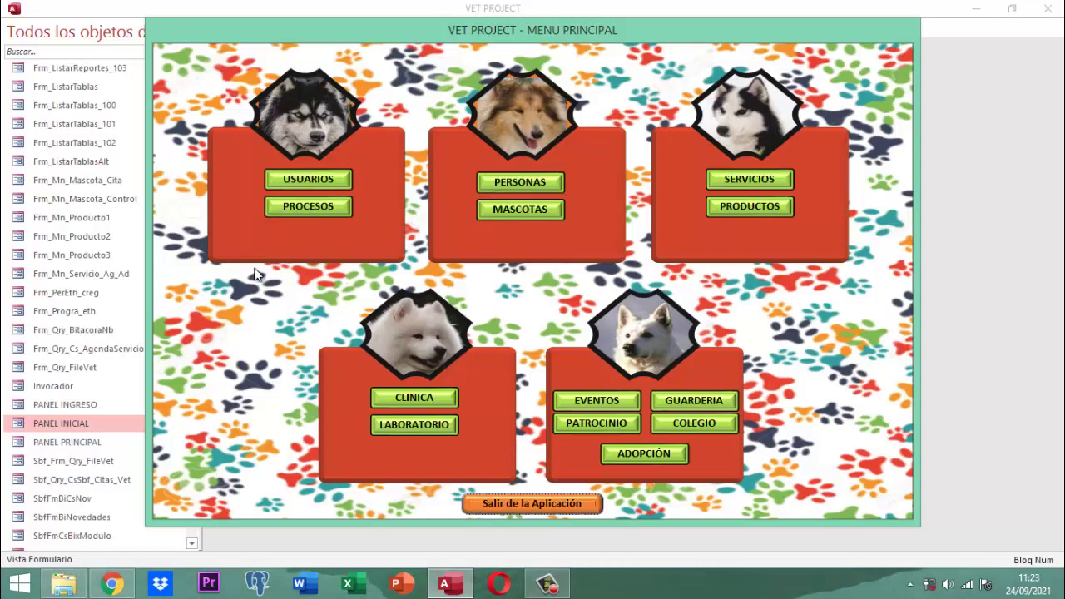
Open the chosen user's task history via USUARIOS > CONSULTAR and scroll through its 339 entries
{"action": "left_click", "coordinate": [313, 182]}
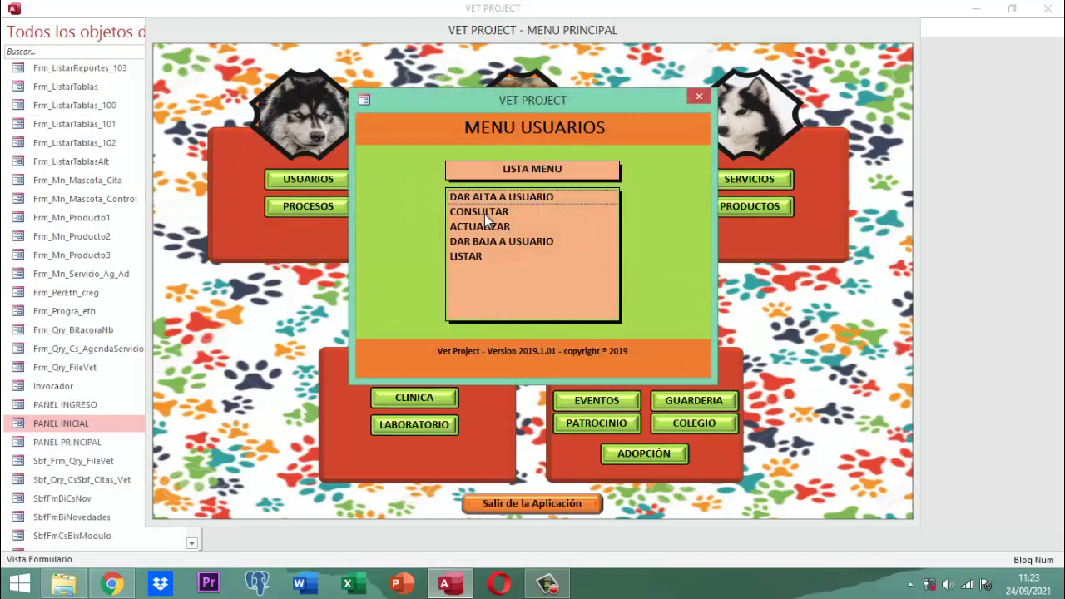
{"action": "left_click", "coordinate": [484, 211]}
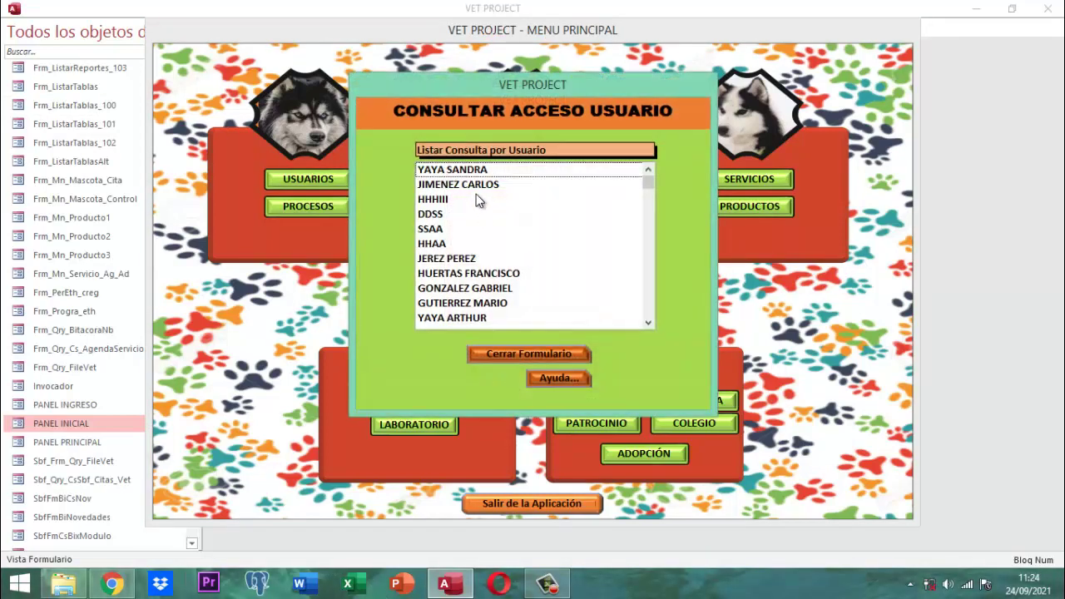
{"action": "double_click", "coordinate": [476, 187]}
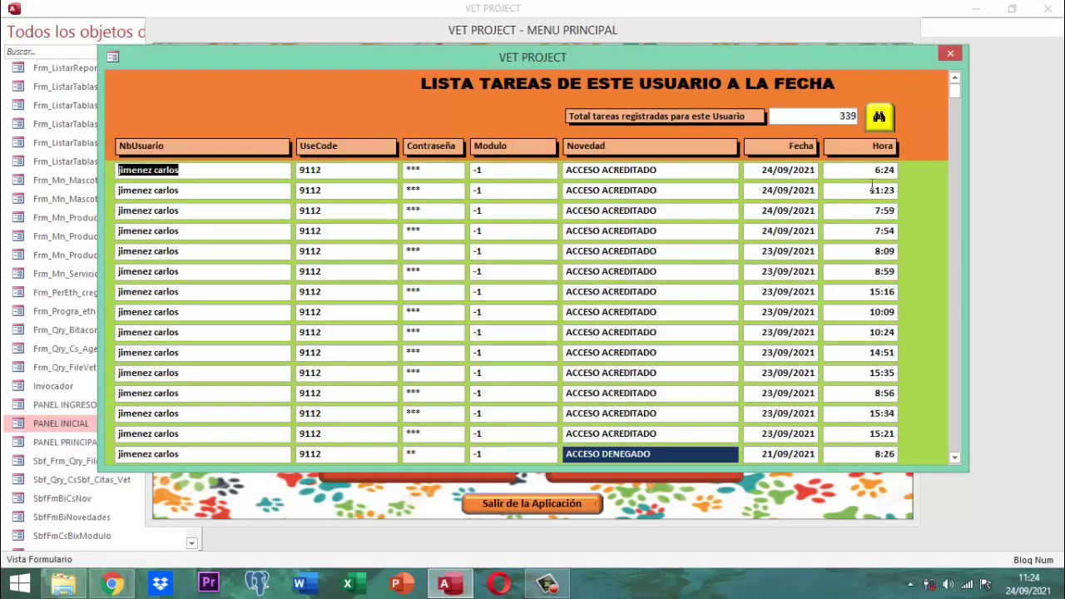
{"action": "scroll", "coordinate": [699, 181], "scroll_direction": "down", "scroll_amount": 3}
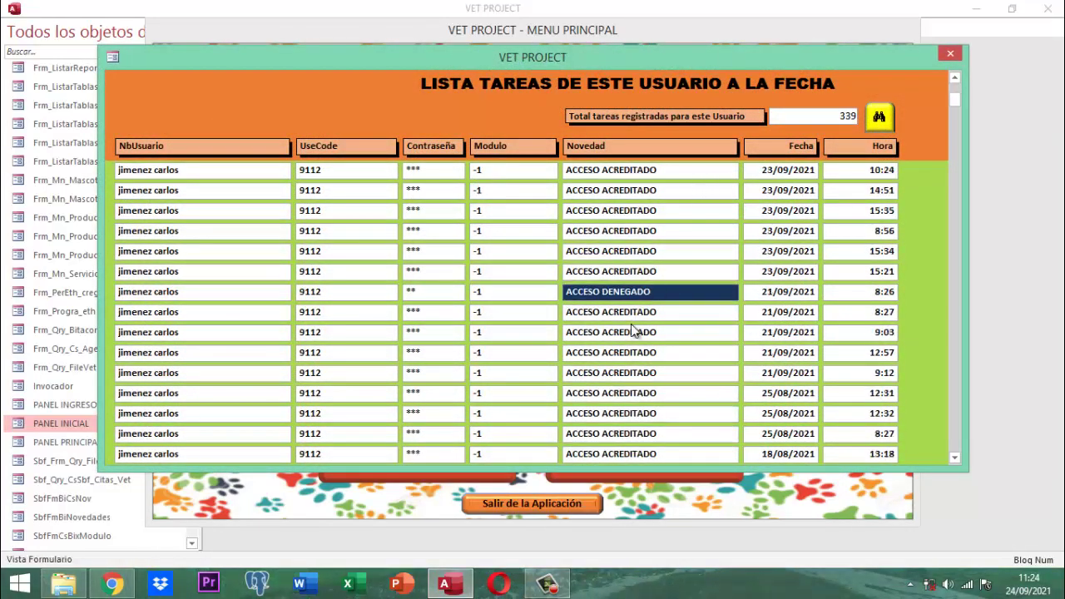
{"action": "scroll", "coordinate": [641, 309], "scroll_direction": "down", "scroll_amount": 10}
{"action": "scroll", "coordinate": [641, 309], "scroll_direction": "down", "scroll_amount": 12}
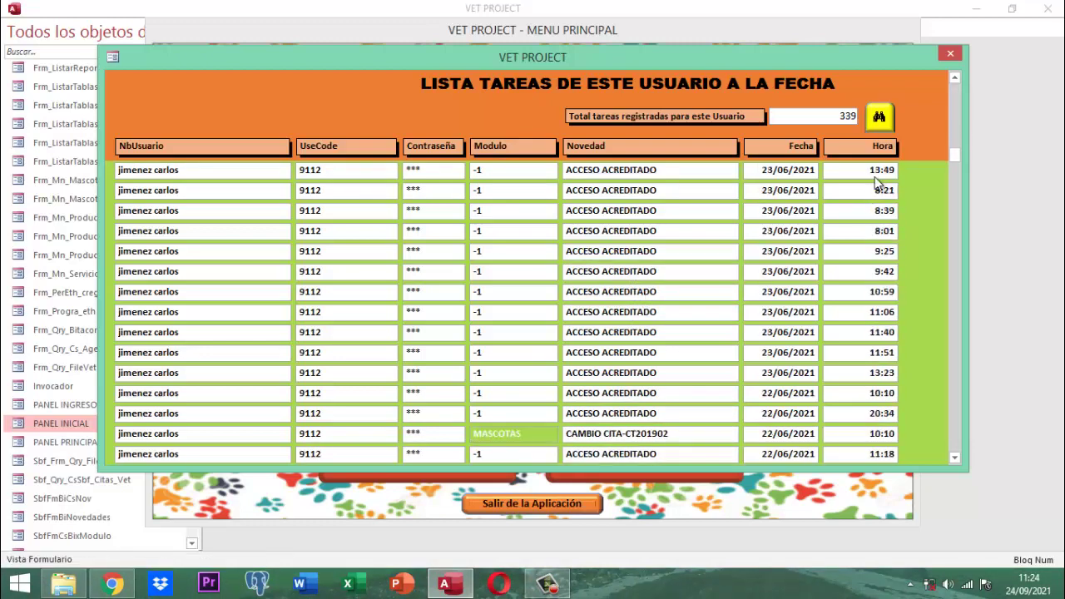
{"action": "left_click_drag", "start_coordinate": [954, 154], "coordinate": [955, 456]}
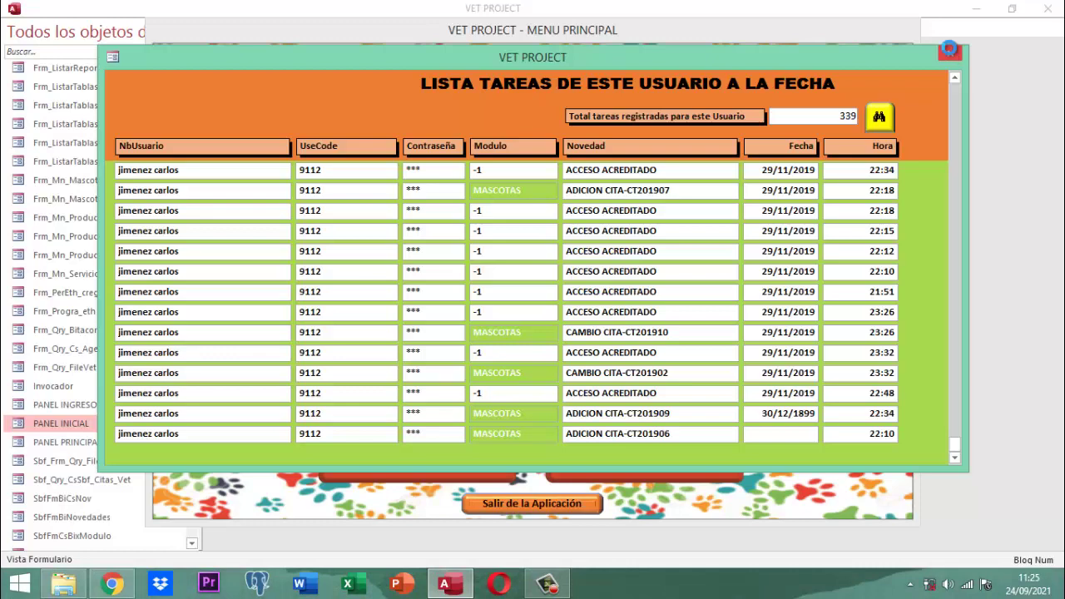
{"action": "left_click", "coordinate": [949, 50]}
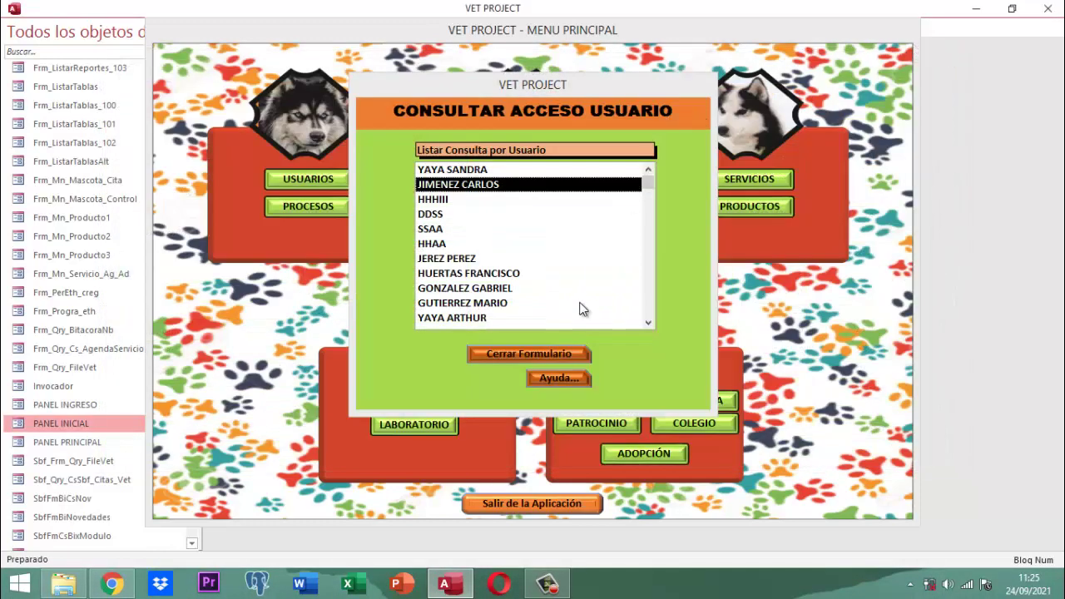
{"action": "left_click", "coordinate": [561, 353]}
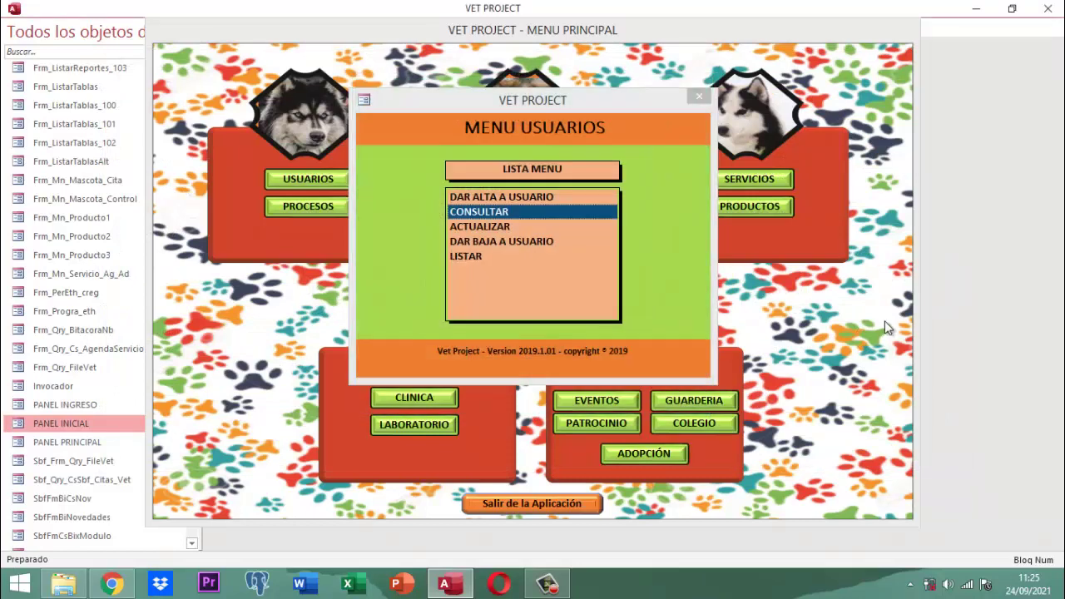
{"action": "left_click", "coordinate": [696, 96]}
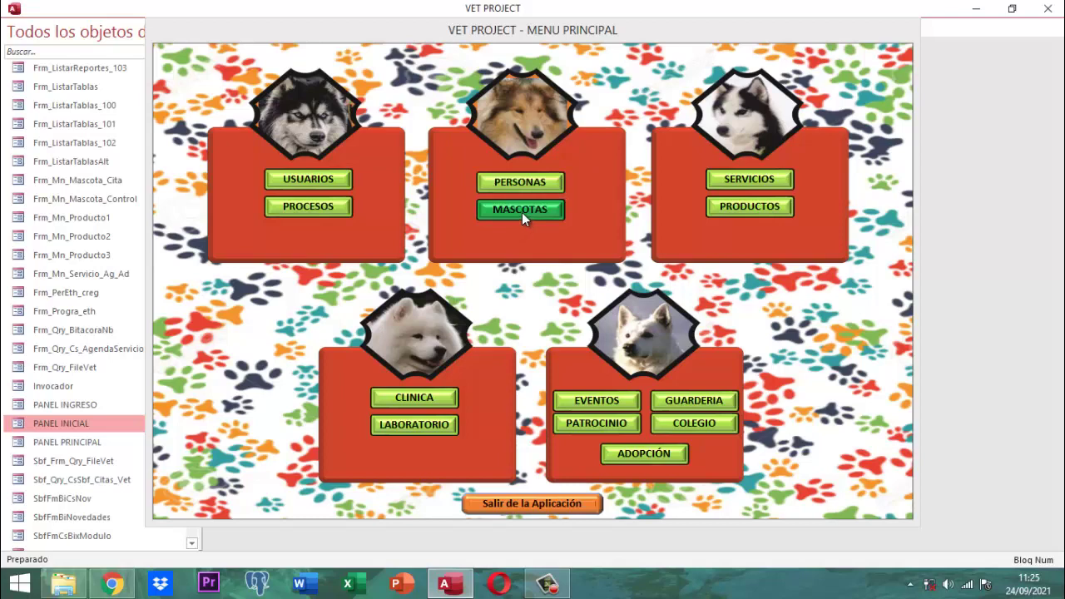
{"action": "left_click", "coordinate": [318, 178]}
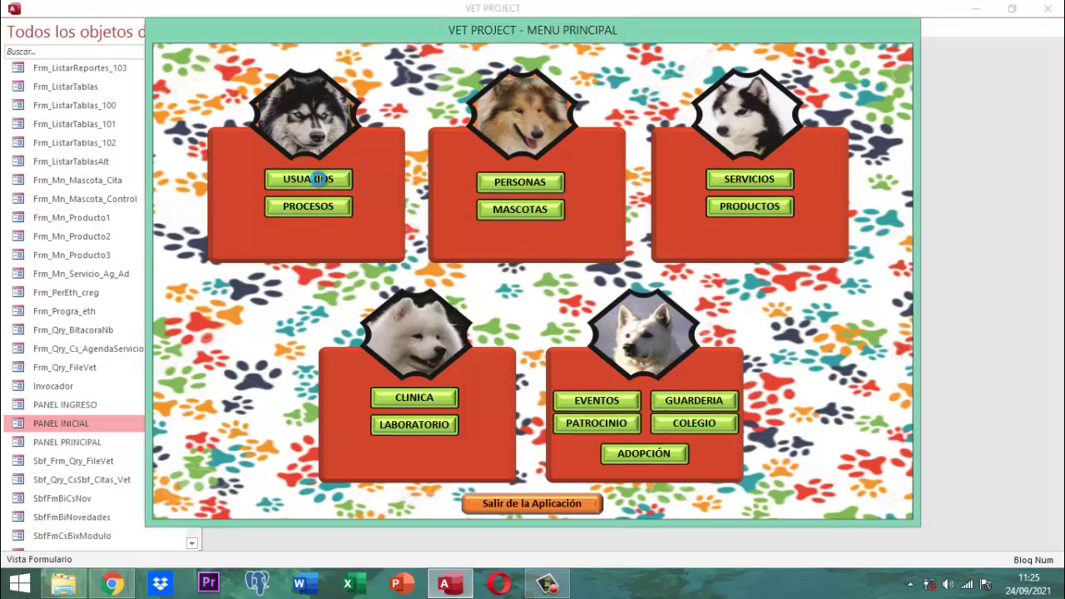
{"action": "left_click", "coordinate": [488, 211]}
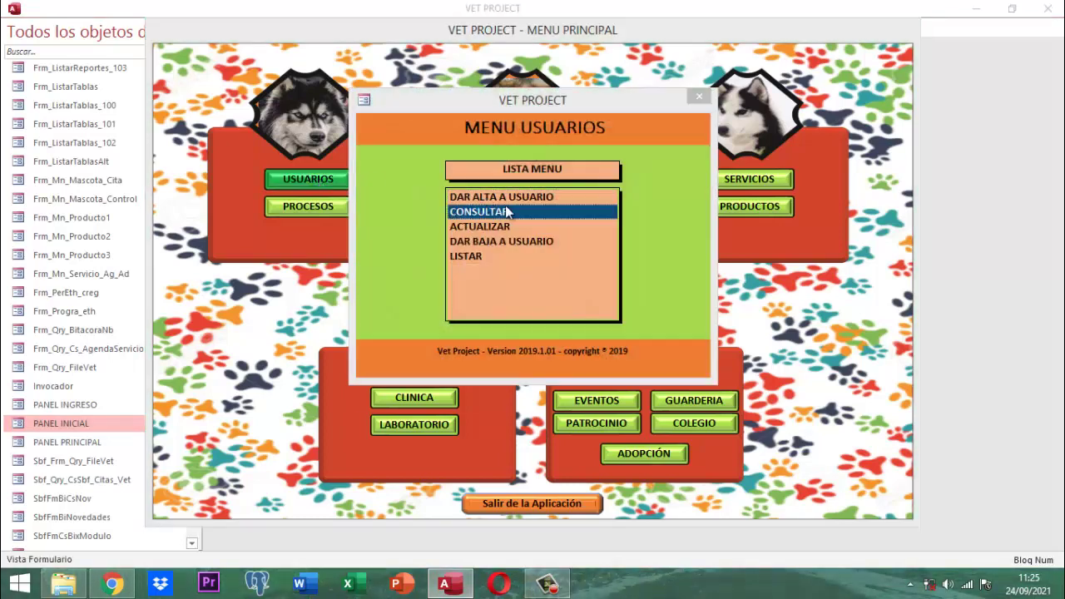
{"action": "double_click", "coordinate": [470, 177]}
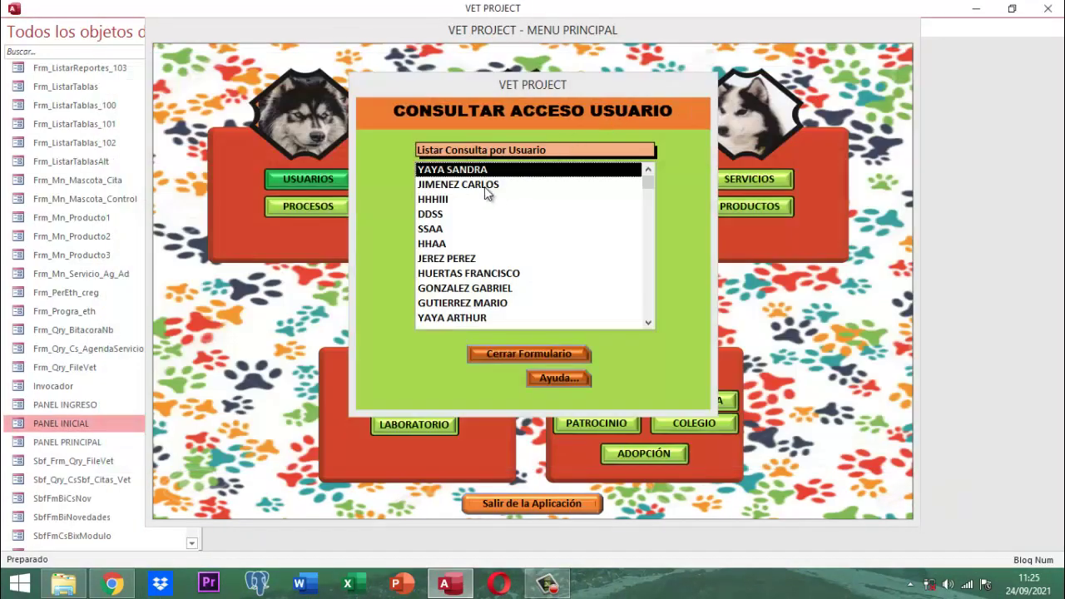
{"action": "double_click", "coordinate": [490, 189]}
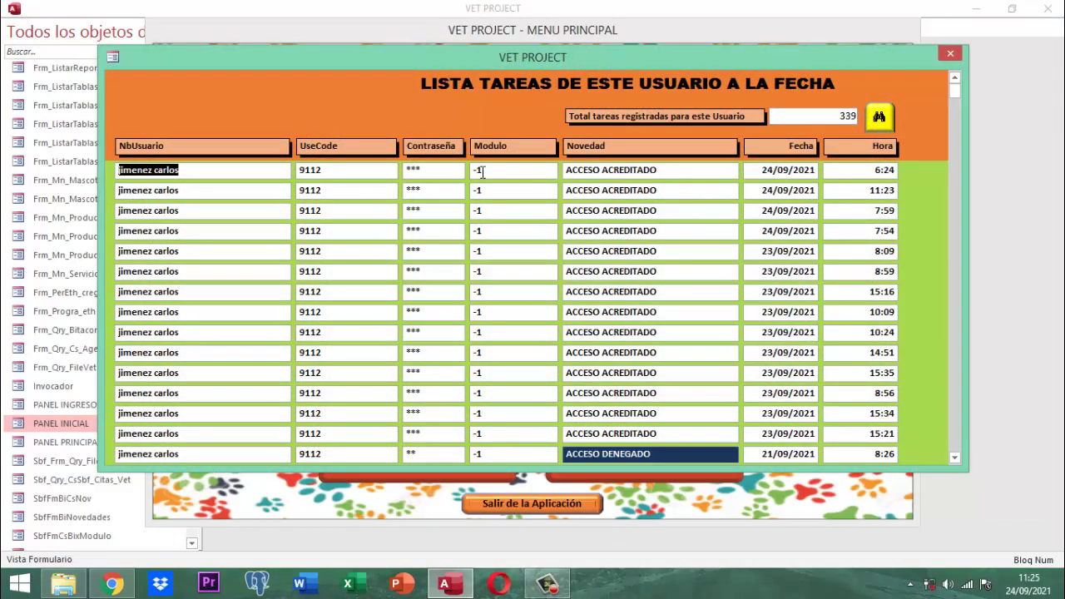
{"action": "scroll", "coordinate": [481, 172], "scroll_direction": "down", "scroll_amount": 6}
{"action": "scroll", "coordinate": [518, 200], "scroll_direction": "down", "scroll_amount": 9}
{"action": "scroll", "coordinate": [517, 237], "scroll_direction": "down", "scroll_amount": 5}
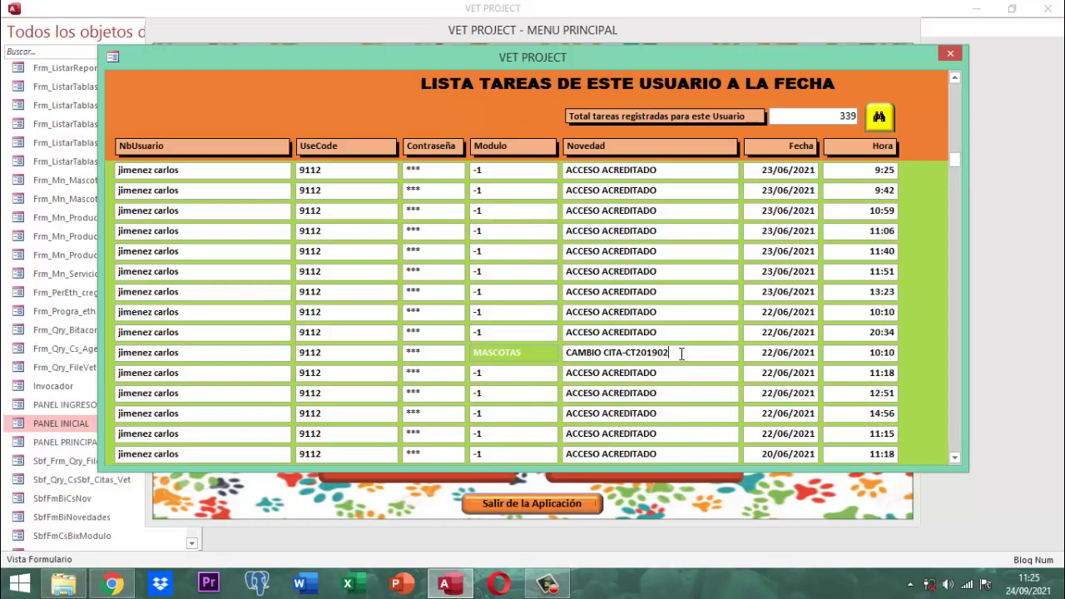
{"action": "scroll", "coordinate": [681, 353], "scroll_direction": "down", "scroll_amount": 10}
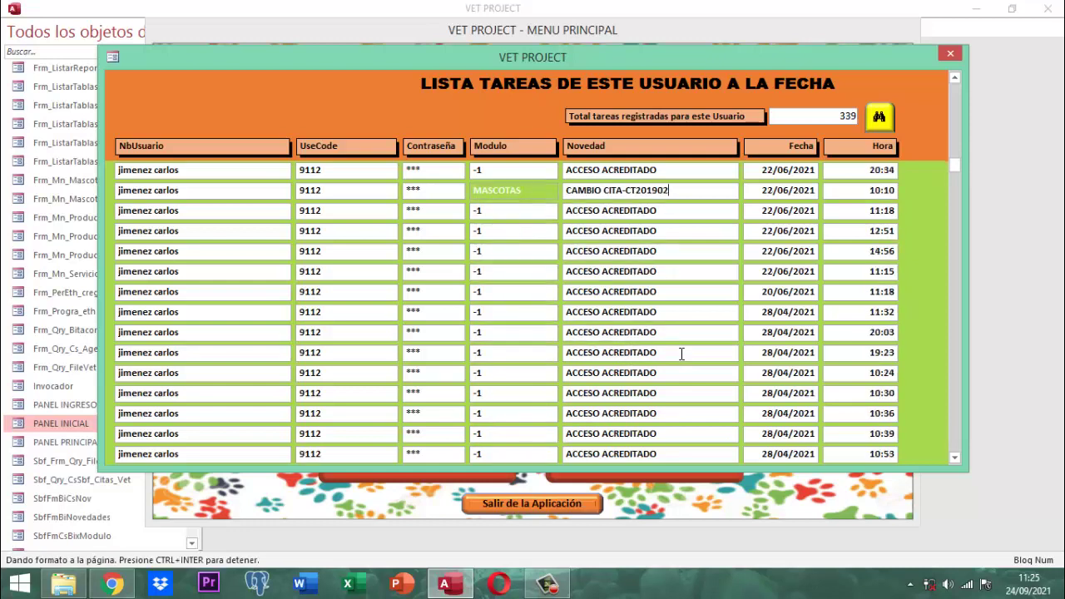
{"action": "scroll", "coordinate": [680, 353], "scroll_direction": "down", "scroll_amount": 10}
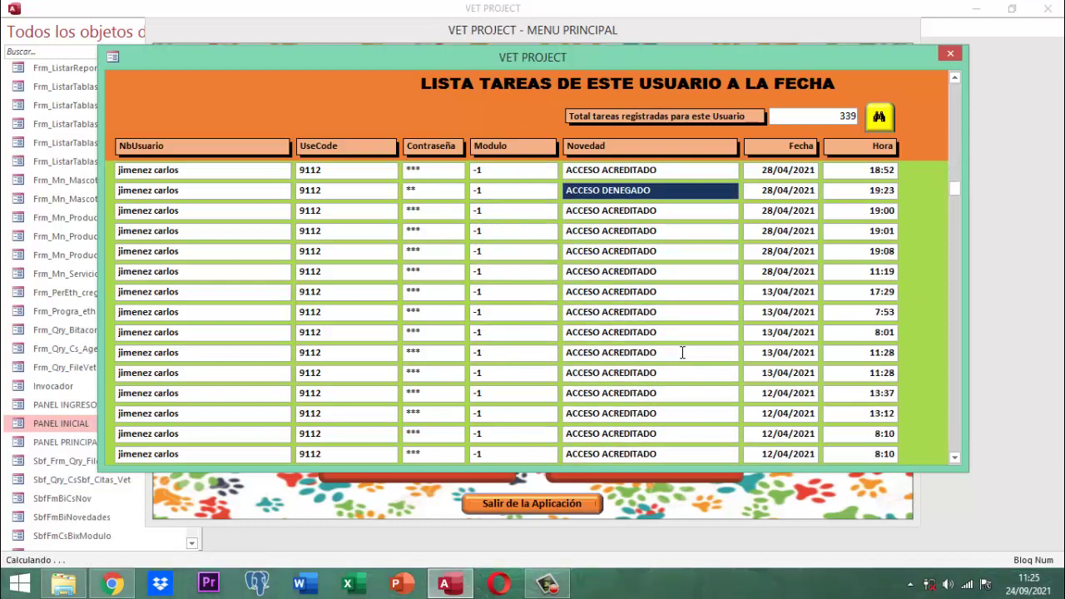
{"action": "right_click", "coordinate": [509, 172]}
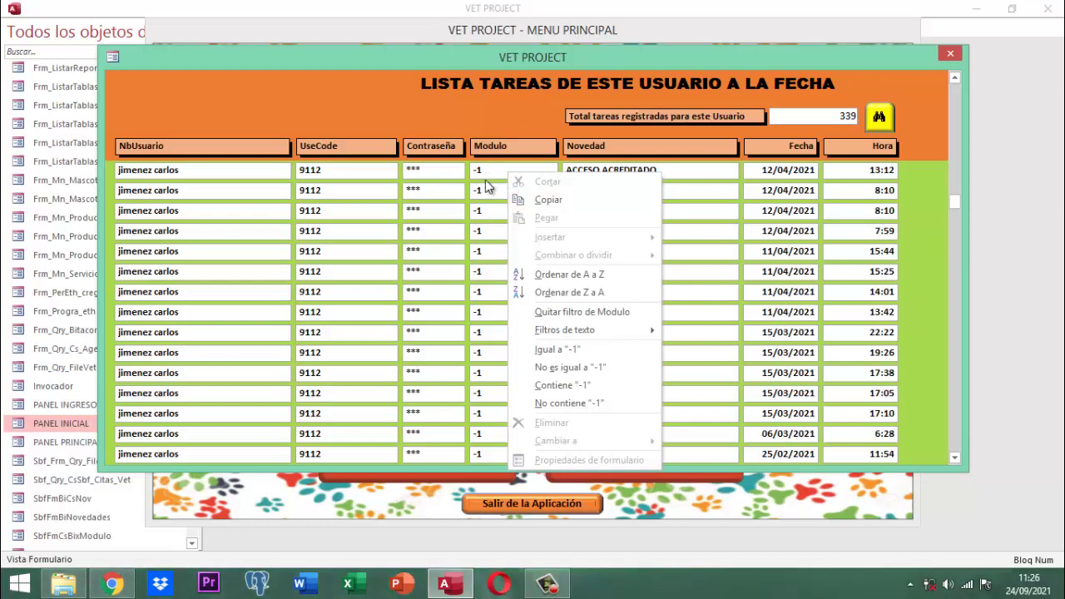
Apply a Modulo 'contains mascota' text filter, leaving 15 MASCOTAS records
{"action": "mouse_move", "coordinate": [554, 332]}
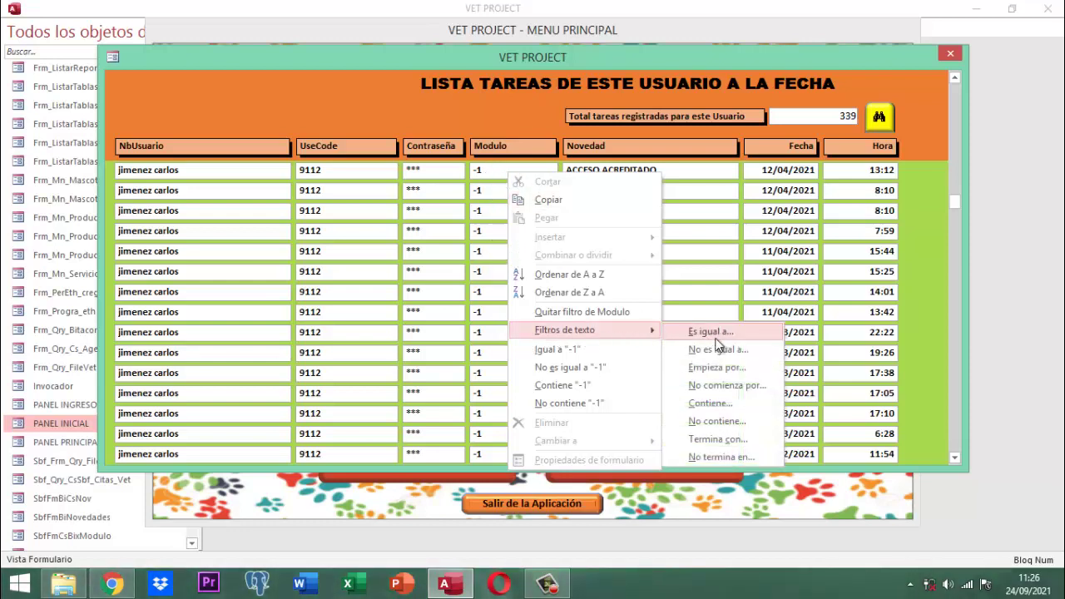
{"action": "left_click", "coordinate": [707, 402]}
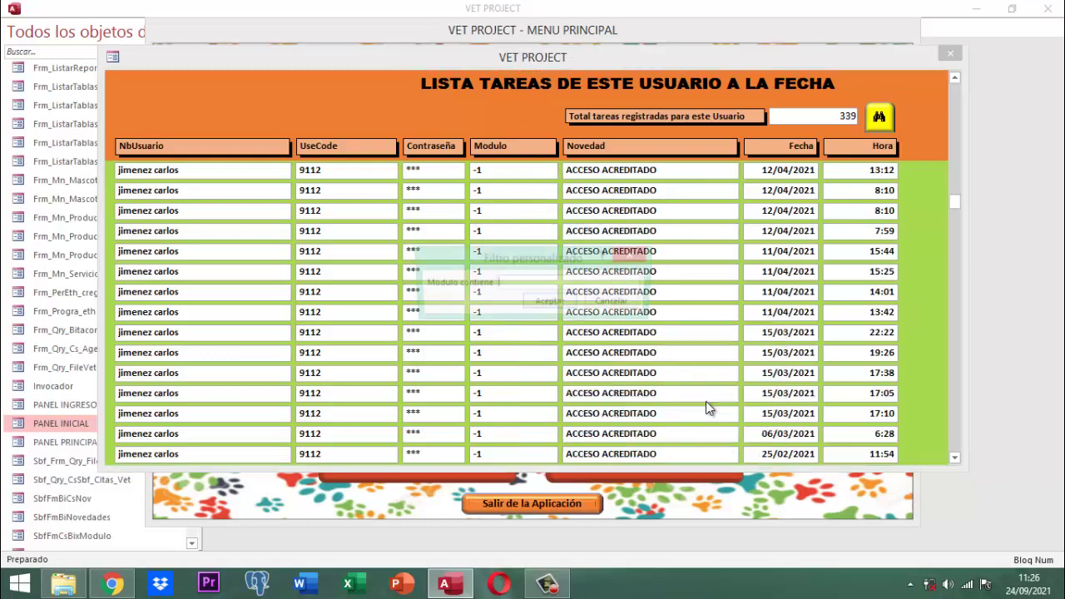
{"action": "type", "text": "mascota"}
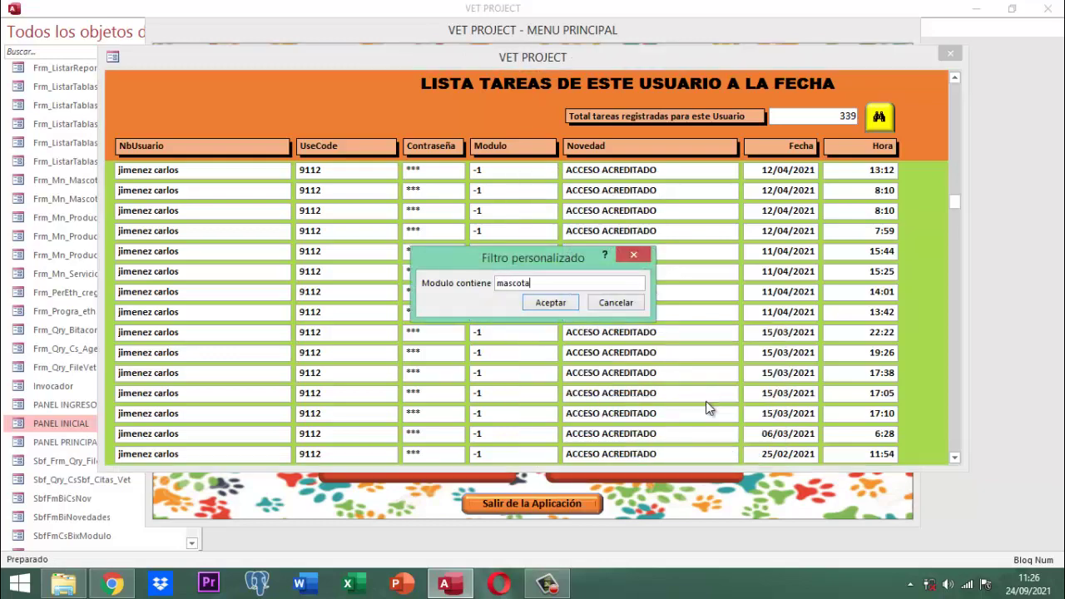
{"action": "key", "text": "Return"}
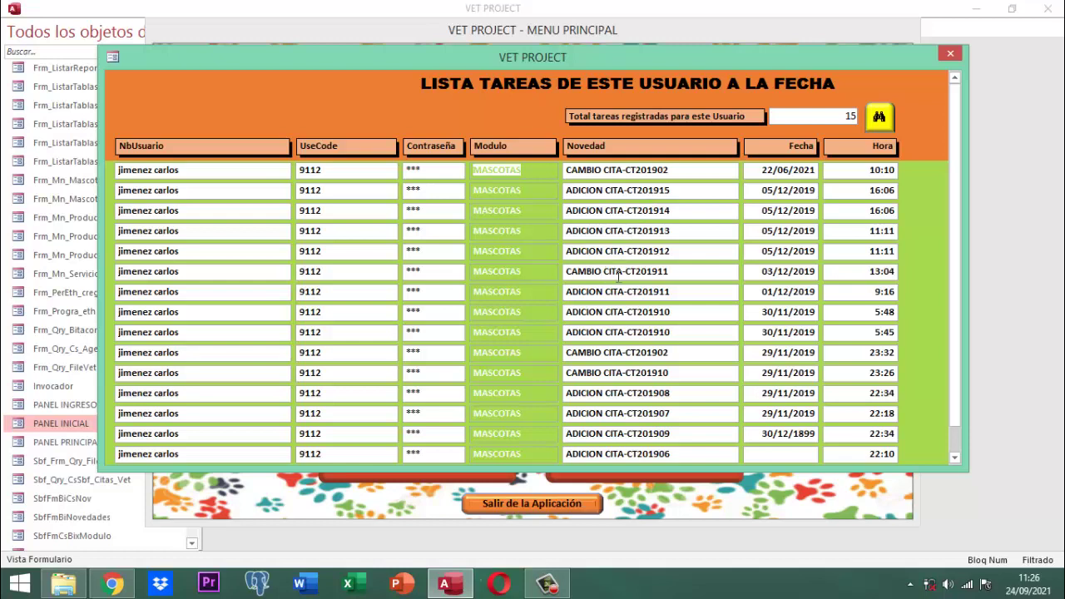
{"action": "scroll", "coordinate": [657, 283], "scroll_direction": "down", "scroll_amount": 1}
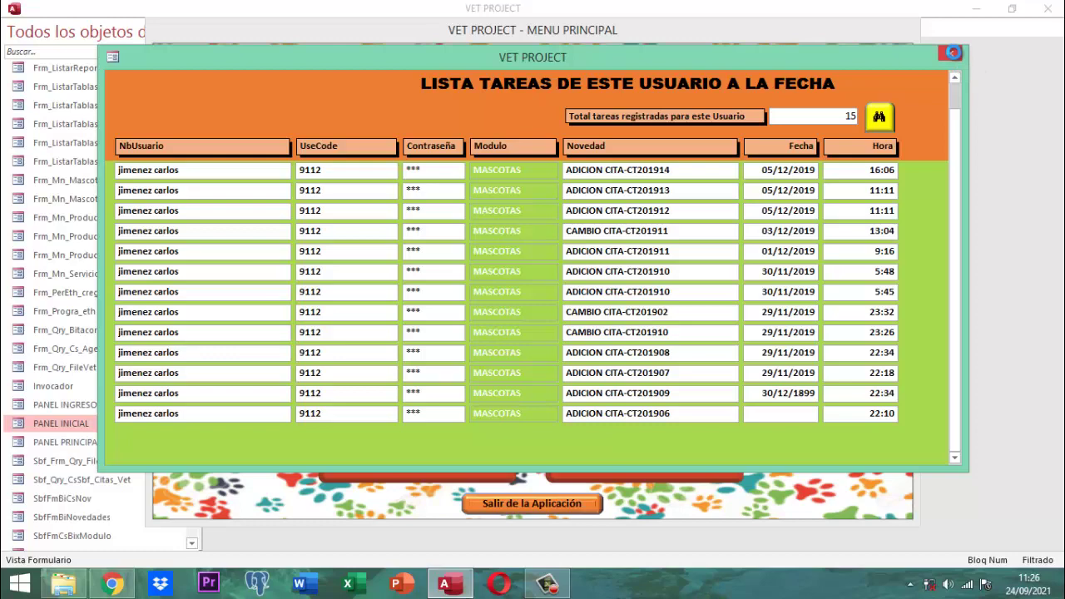
{"action": "left_click", "coordinate": [952, 54]}
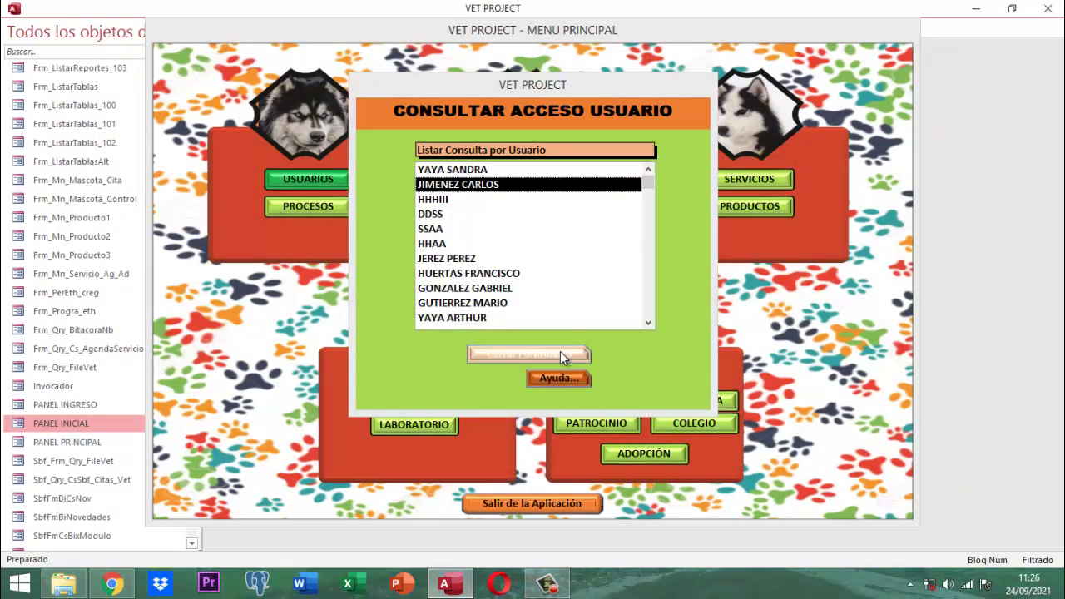
Close the user consultation form and then the Menu Usuarios window
{"action": "left_click", "coordinate": [560, 353]}
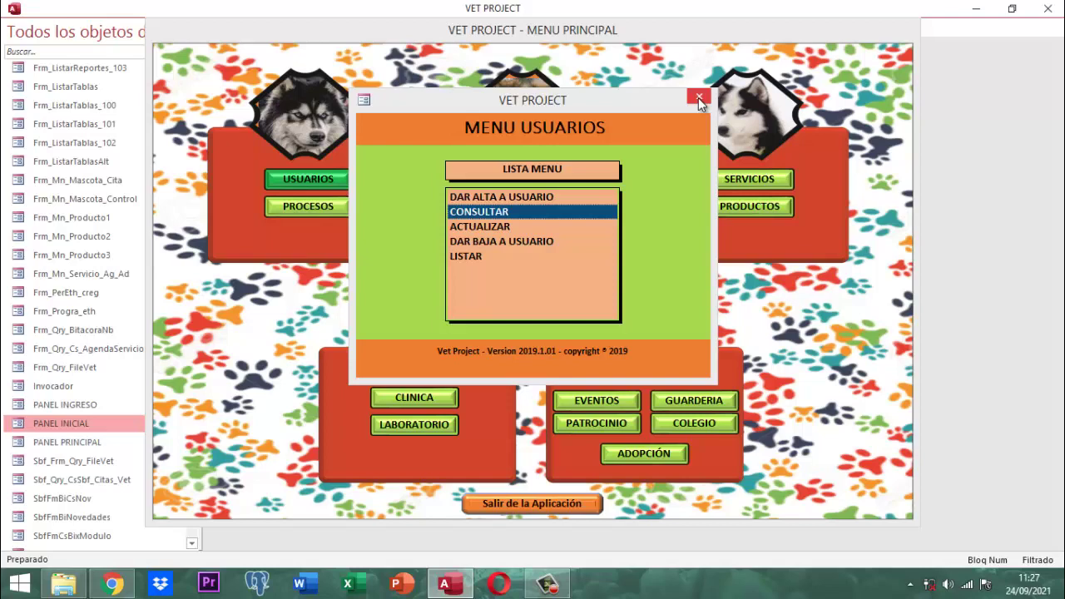
{"action": "left_click", "coordinate": [698, 97]}
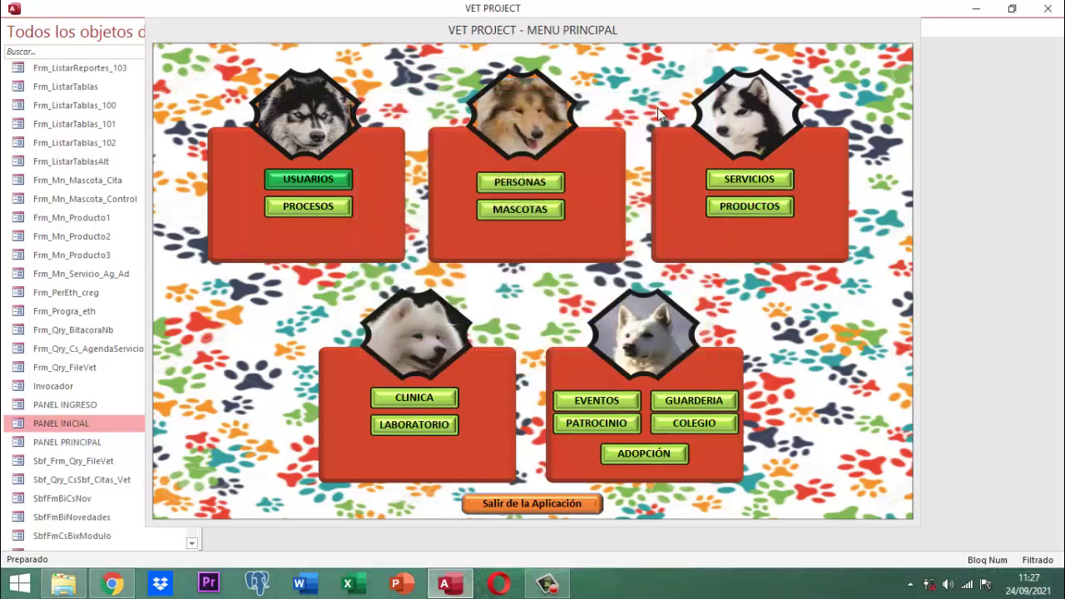